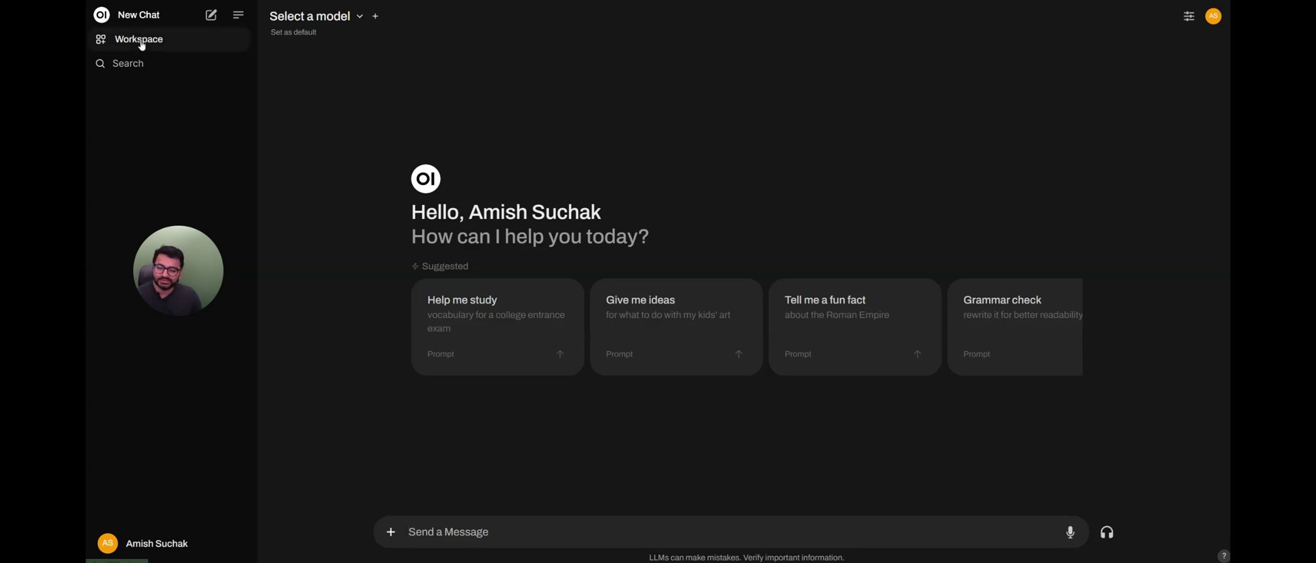
# Step: Open the Admin Panel, review the Add User role options and CSV import form, and close the dialog without adding anyone
pyautogui.click(179, 541)
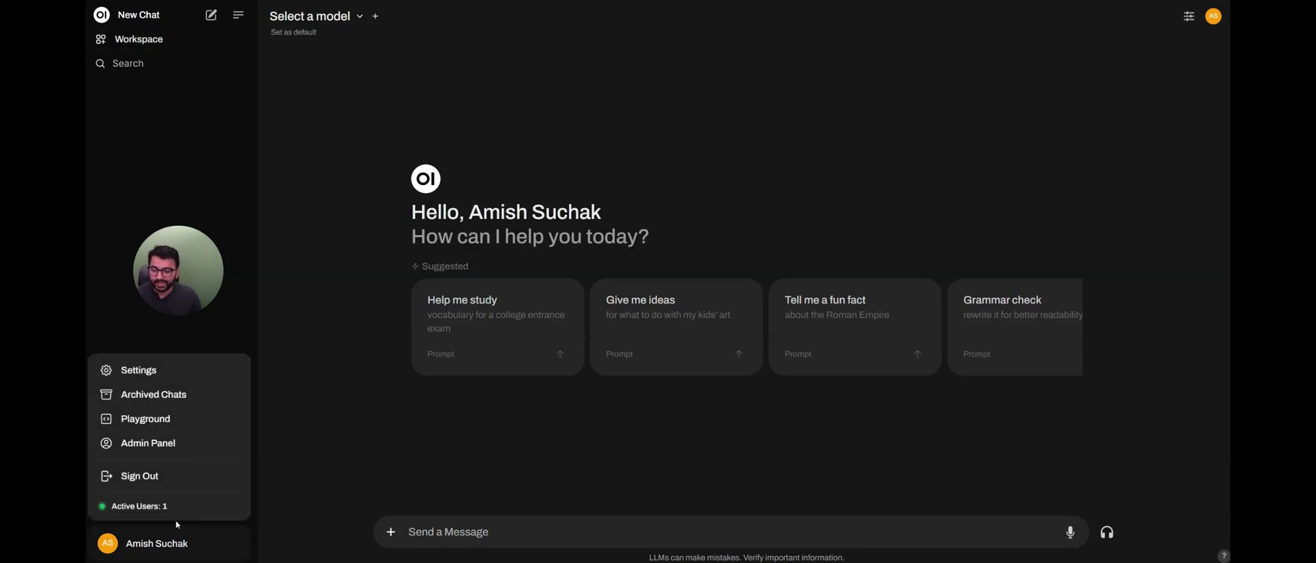
pyautogui.click(168, 444)
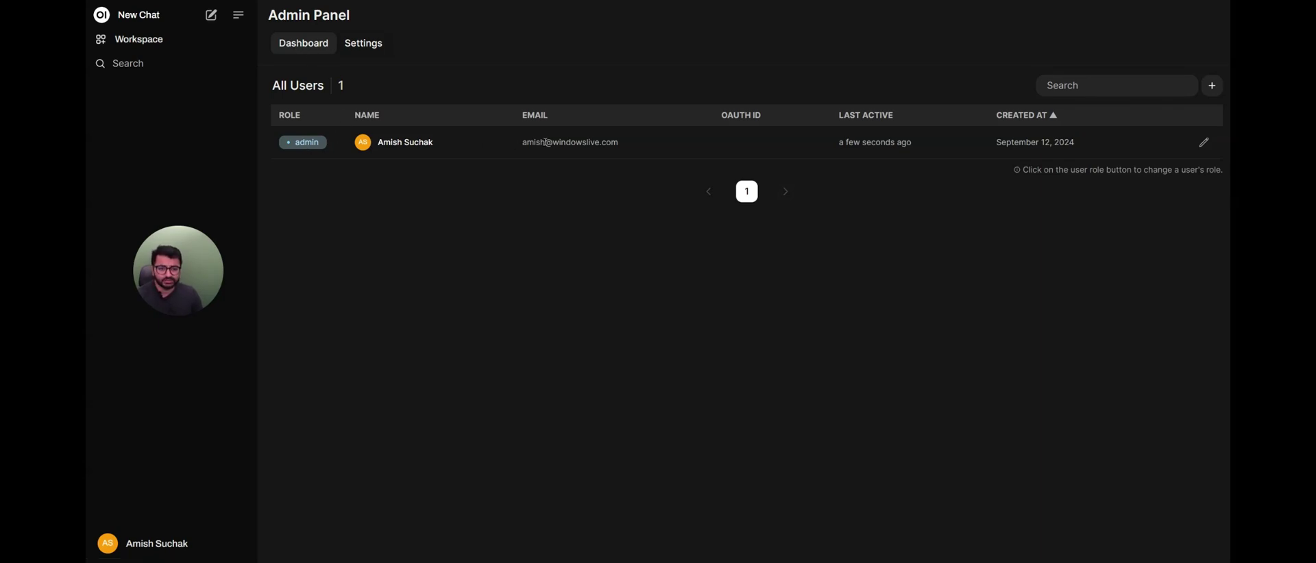
pyautogui.click(1210, 87)
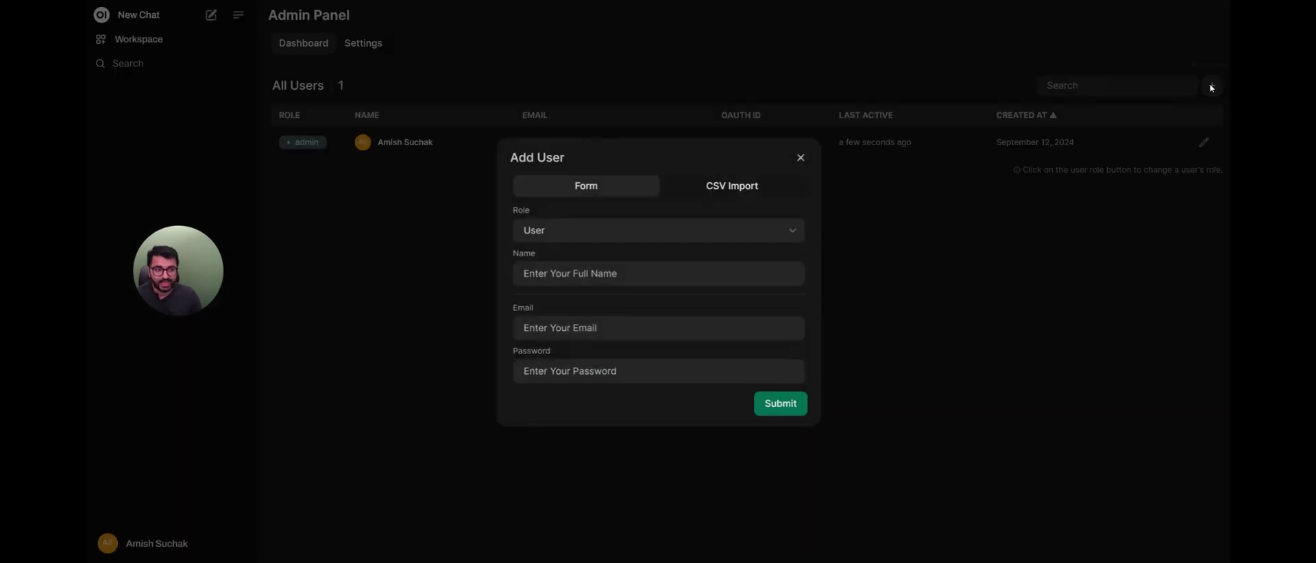
pyautogui.click(551, 240)
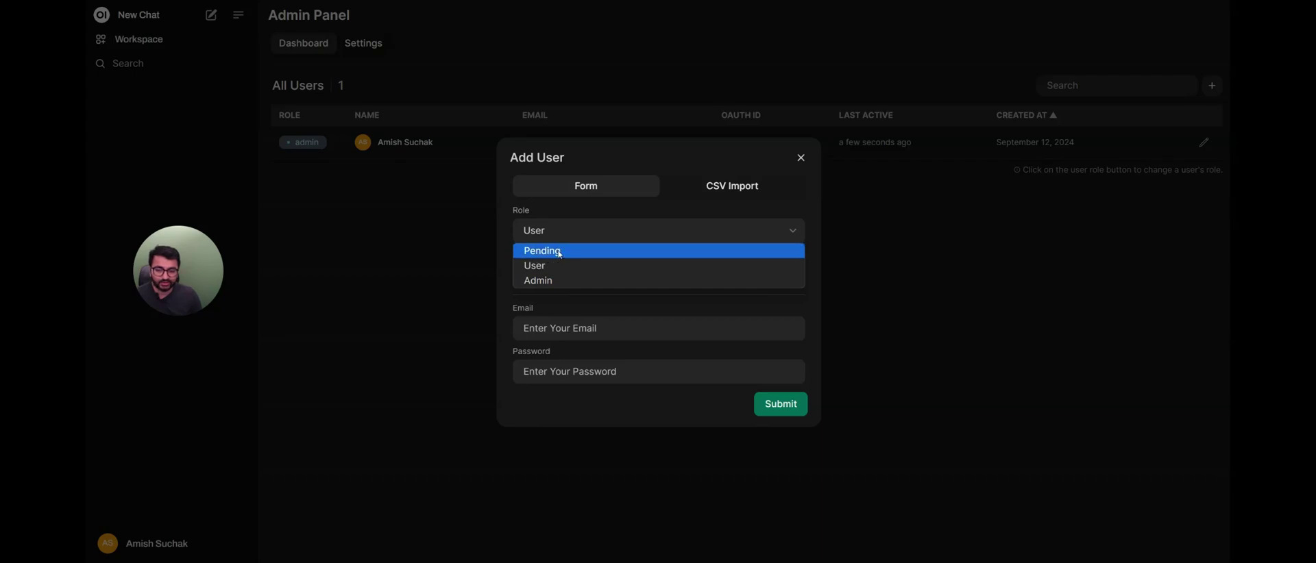
pyautogui.click(814, 159)
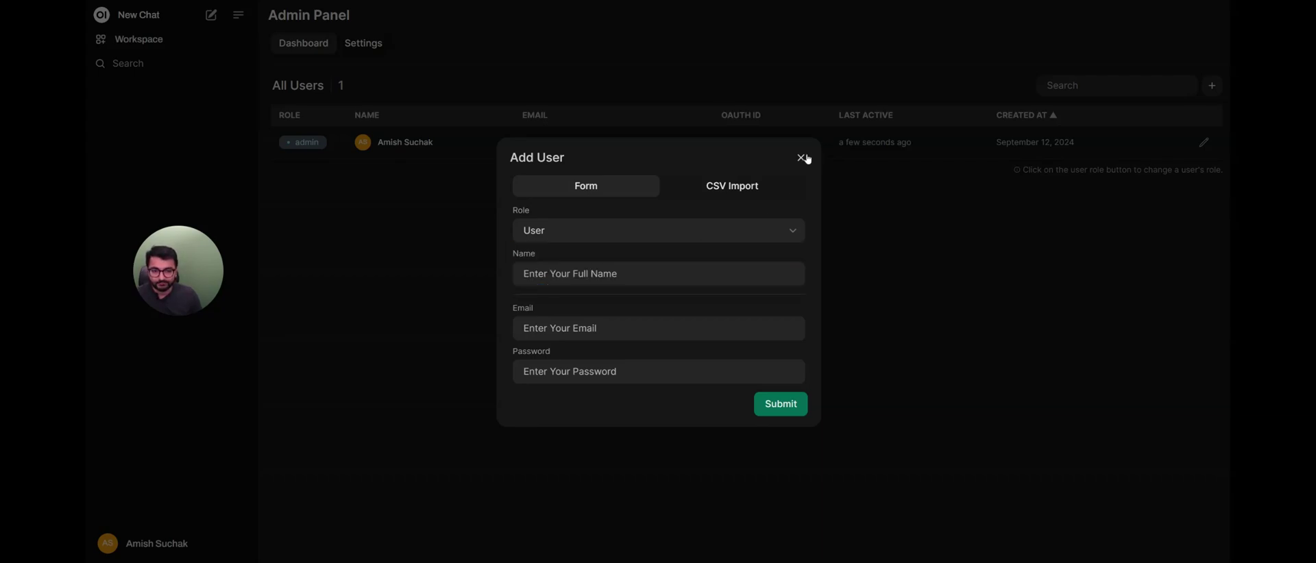
pyautogui.click(733, 187)
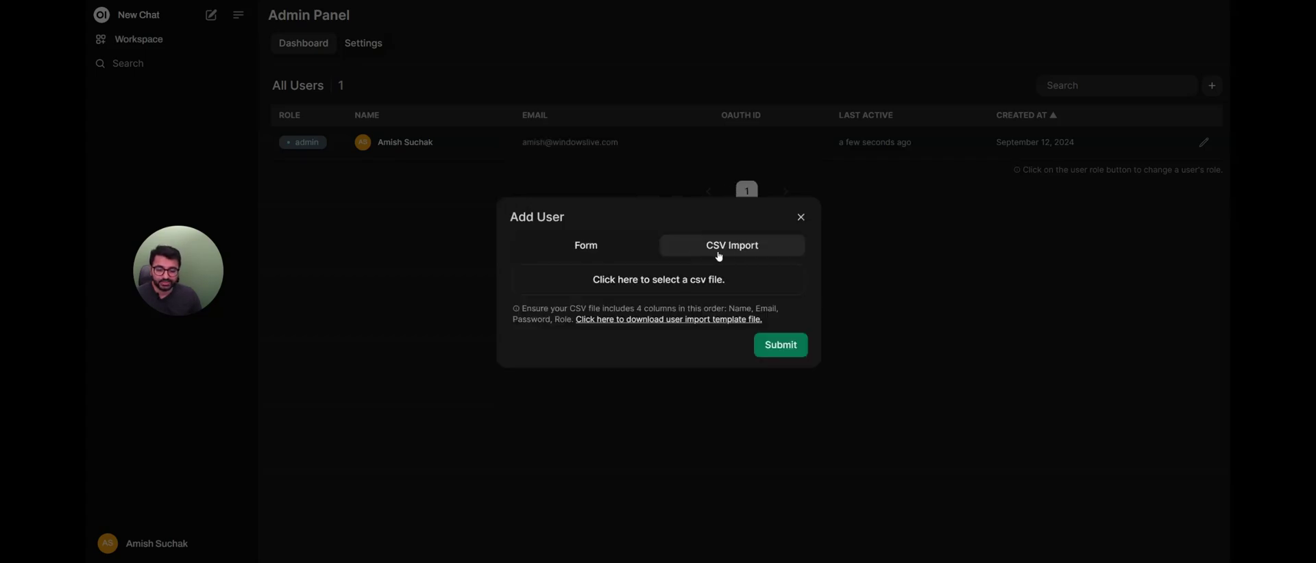
pyautogui.click(802, 219)
# Step: Set the default user role to user in the Admin Panel's general settings
pyautogui.click(362, 43)
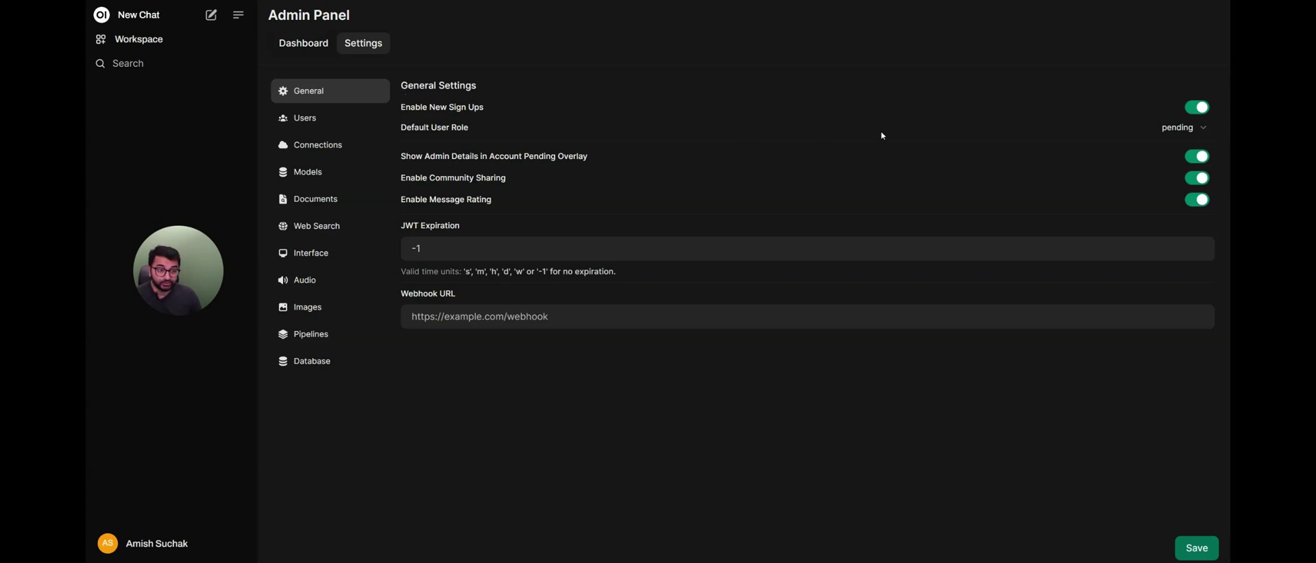
pyautogui.click(1186, 131)
pyautogui.click(1186, 155)
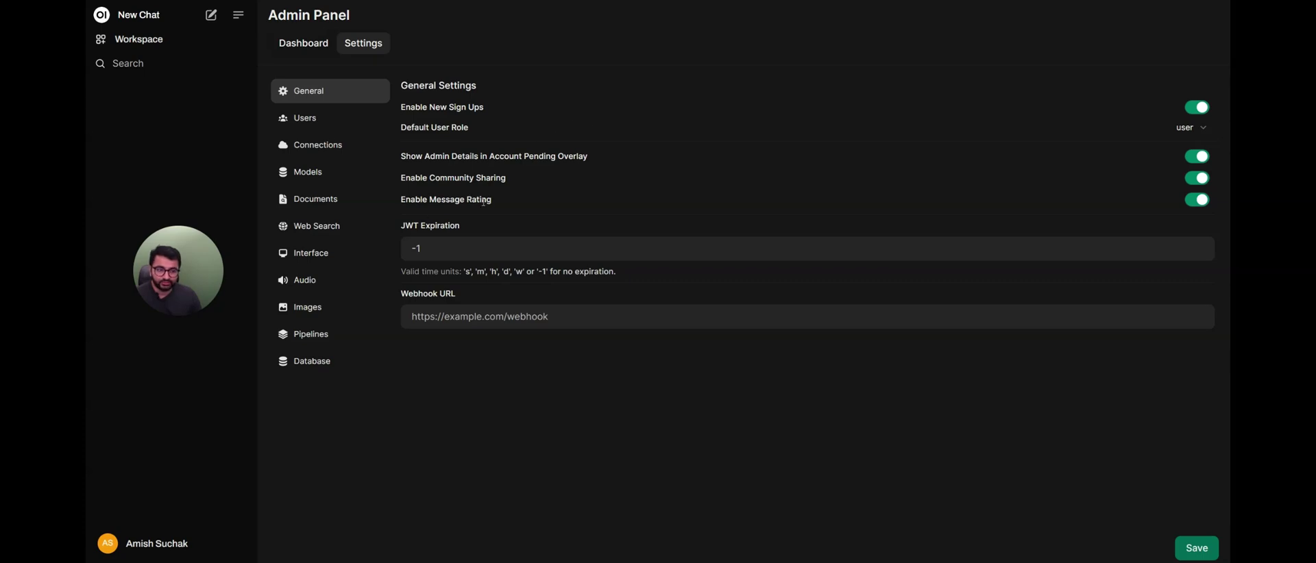
# Step: Review the user permissions and the models available as Default Model in the Users settings
pyautogui.click(368, 122)
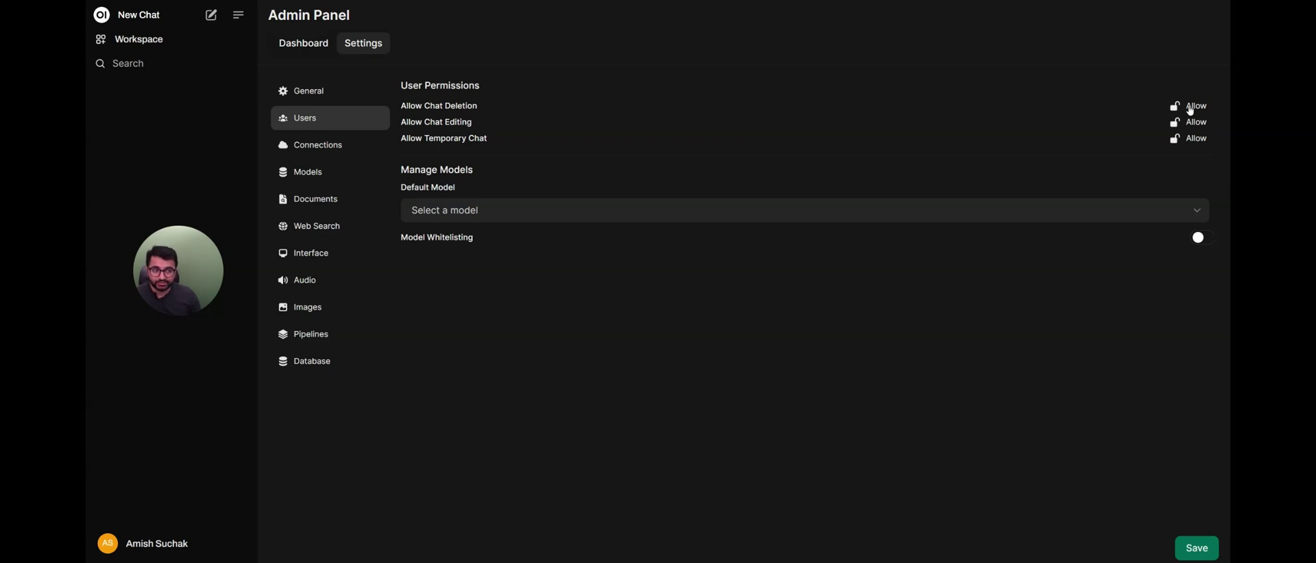
pyautogui.click(660, 216)
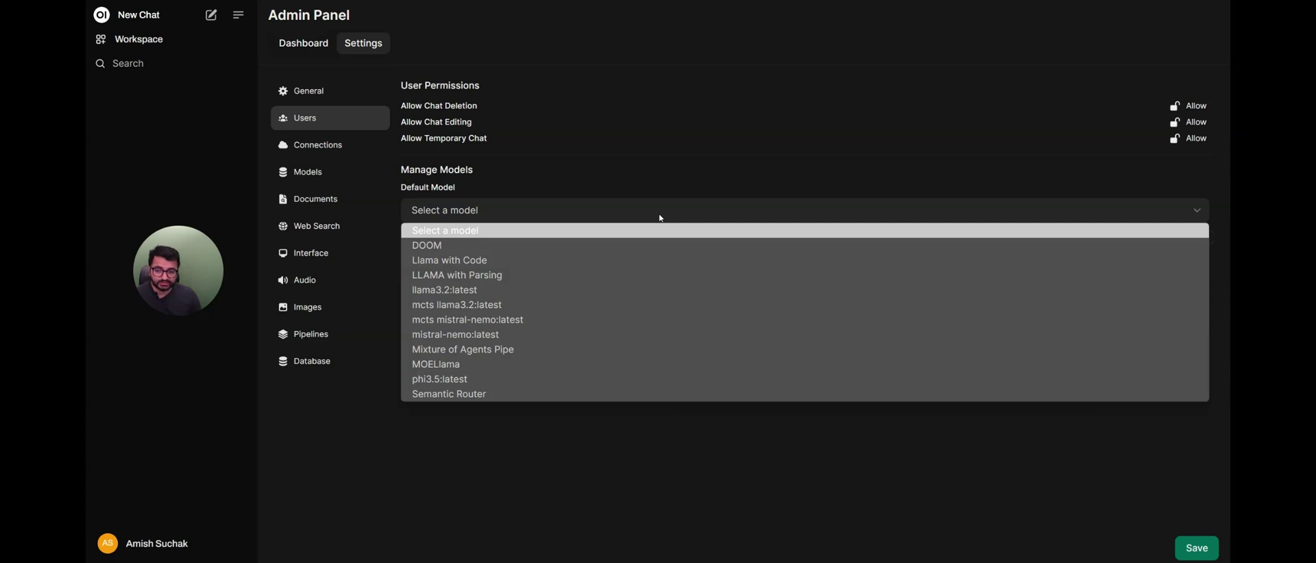
pyautogui.click(663, 217)
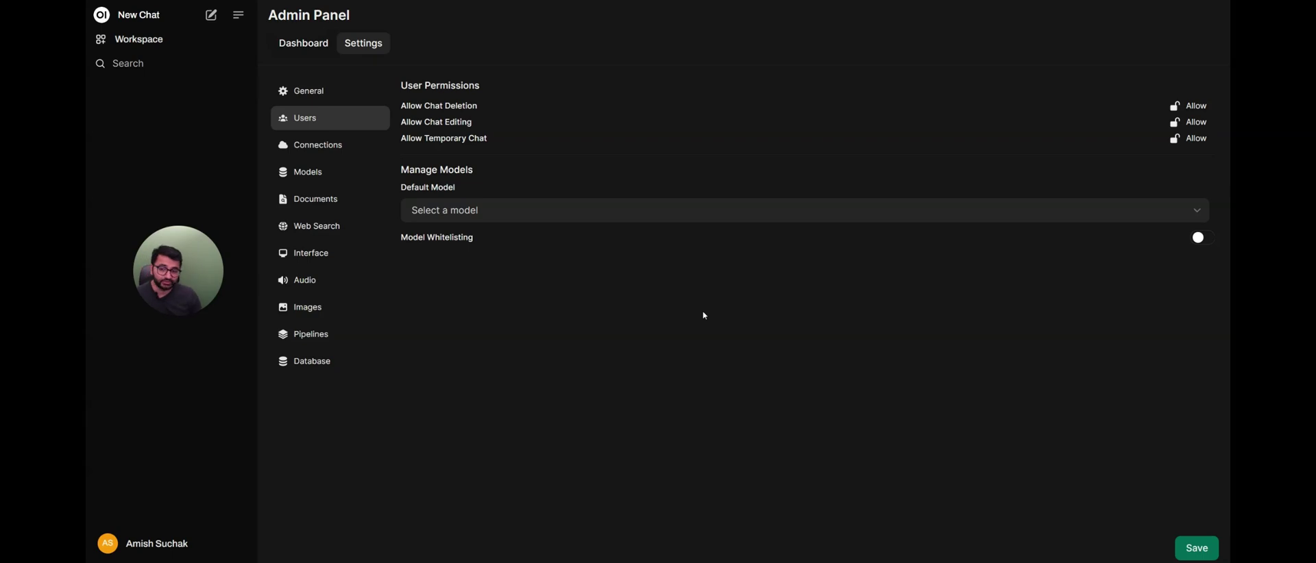
# Step: Try enabling model whitelisting with llama3.2:latest selected, and switch whitelisting off again
pyautogui.click(1198, 238)
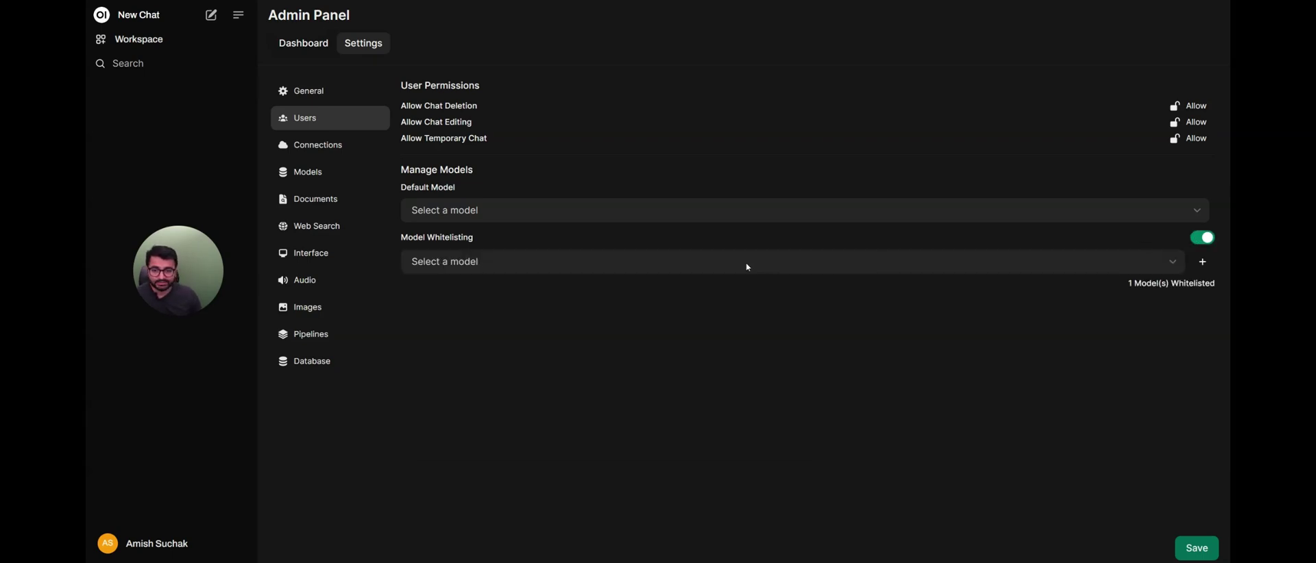
pyautogui.click(748, 267)
pyautogui.click(490, 344)
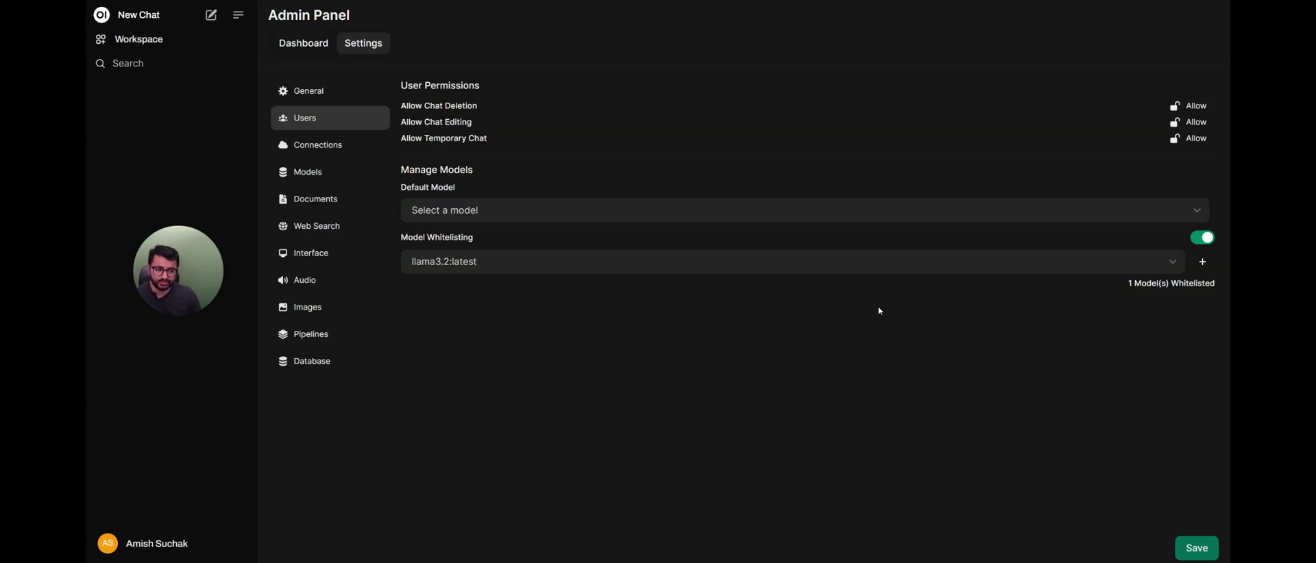
pyautogui.click(1201, 240)
# Step: Inspect the OpenAI API and Ollama API entries in the Connections settings, including the empty API key field
pyautogui.click(364, 150)
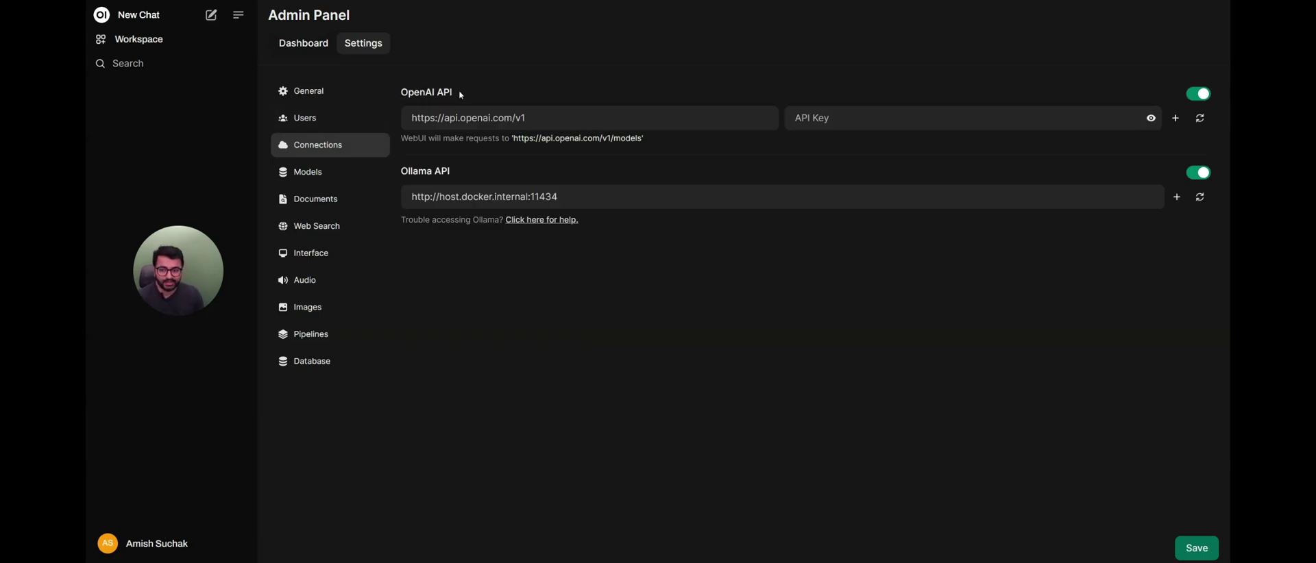
pyautogui.click(901, 123)
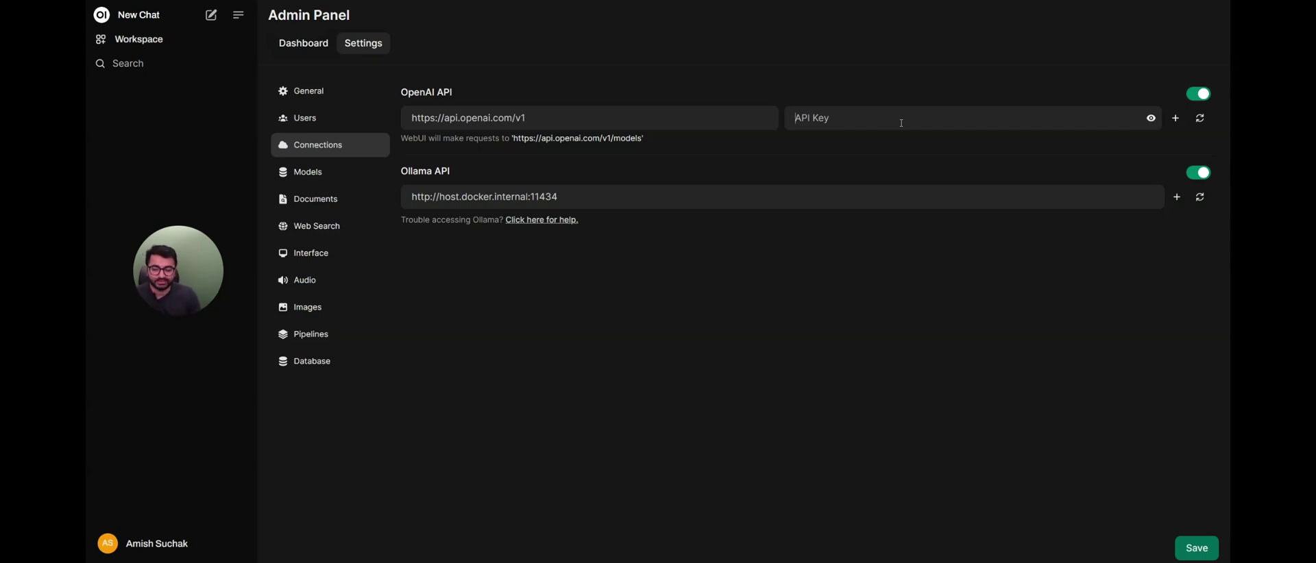
# Step: Open the Ollama model library from the Models settings and copy the model name nemotron-mini from its run command
pyautogui.click(351, 171)
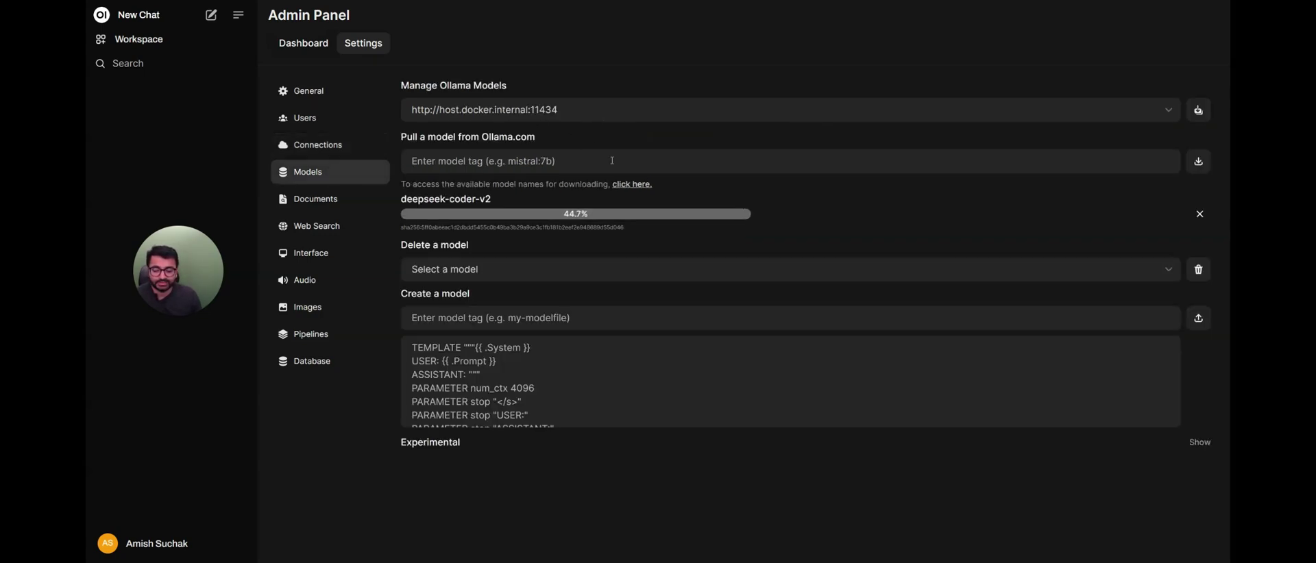
pyautogui.rightClick(636, 186)
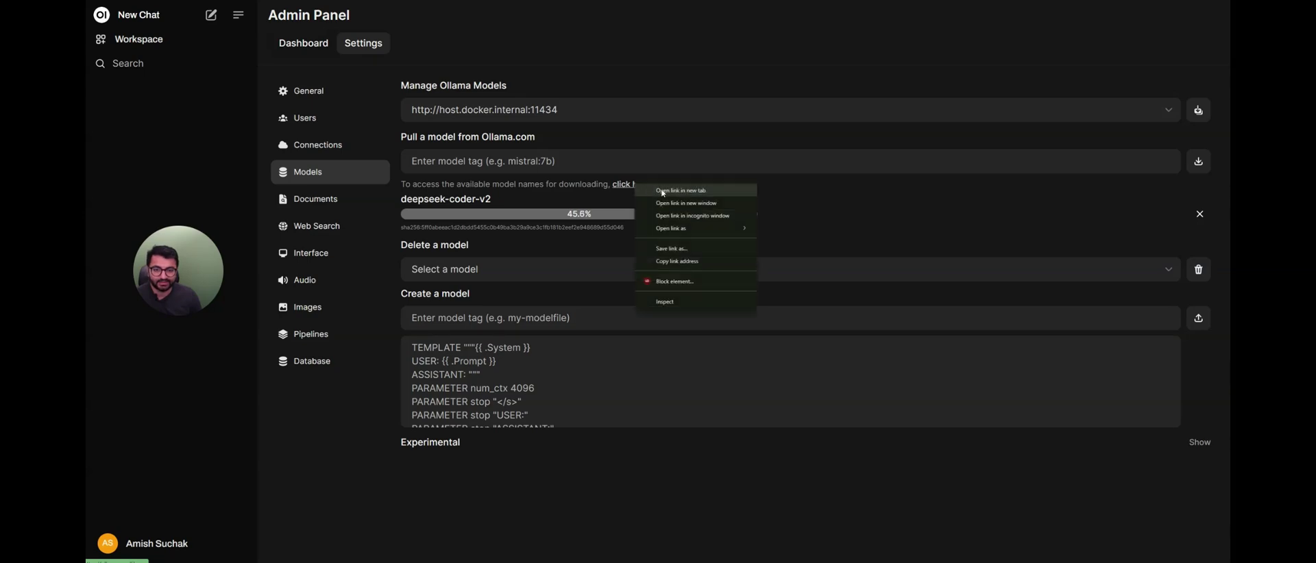
pyautogui.click(675, 189)
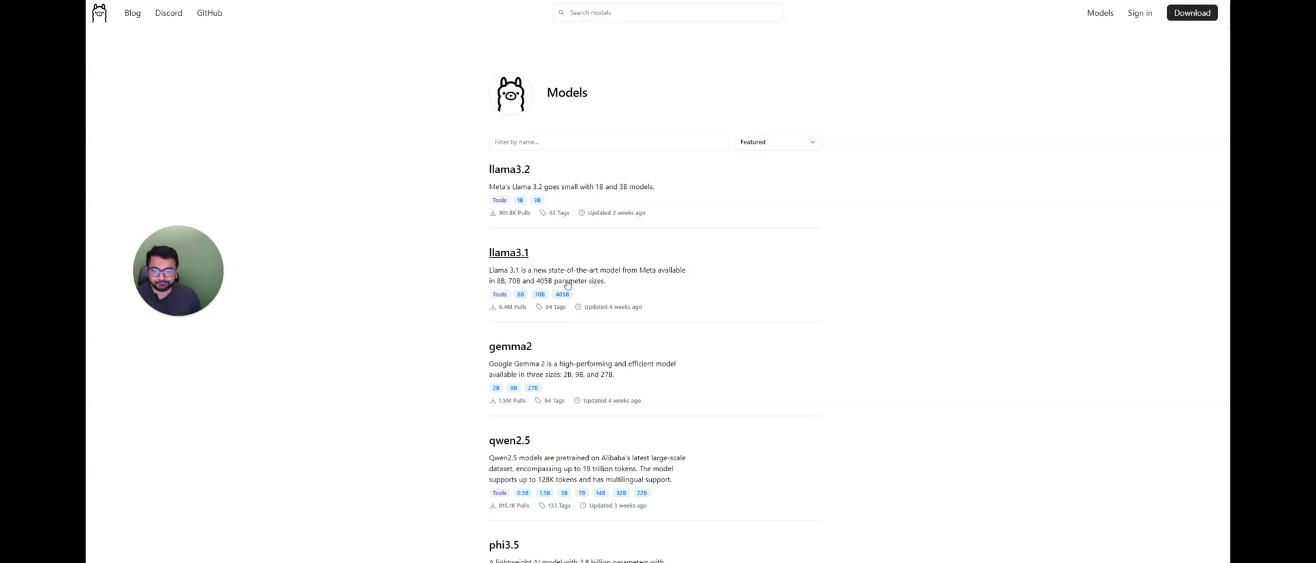
pyautogui.scroll(-5, 566, 285)
pyautogui.scroll(-1, 566, 284)
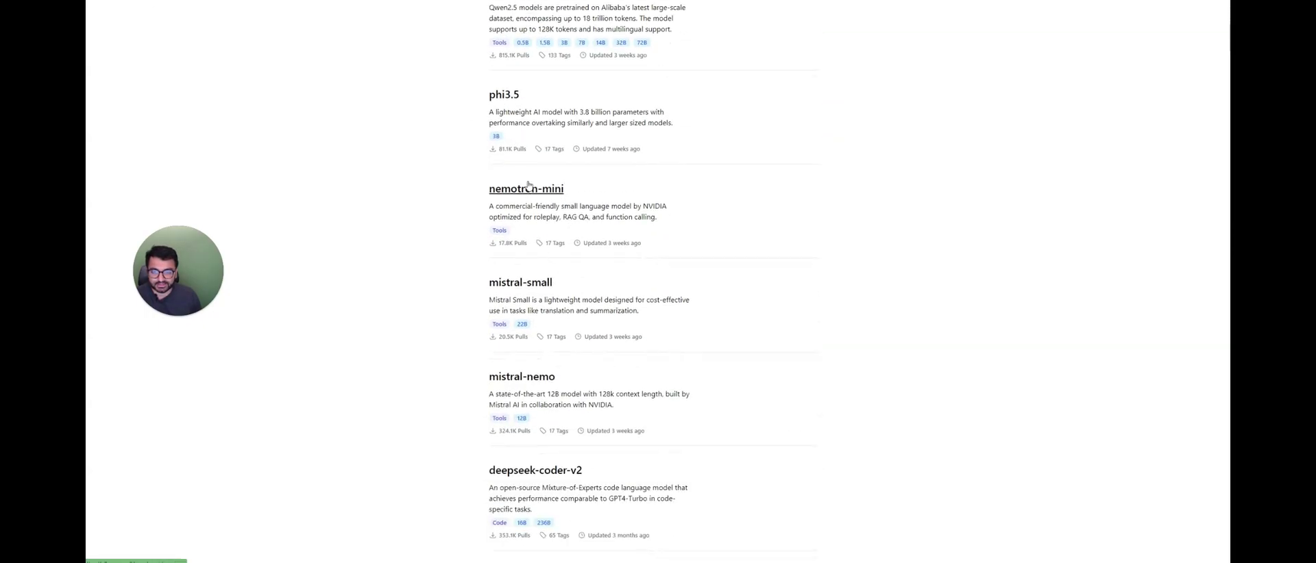
pyautogui.click(533, 192)
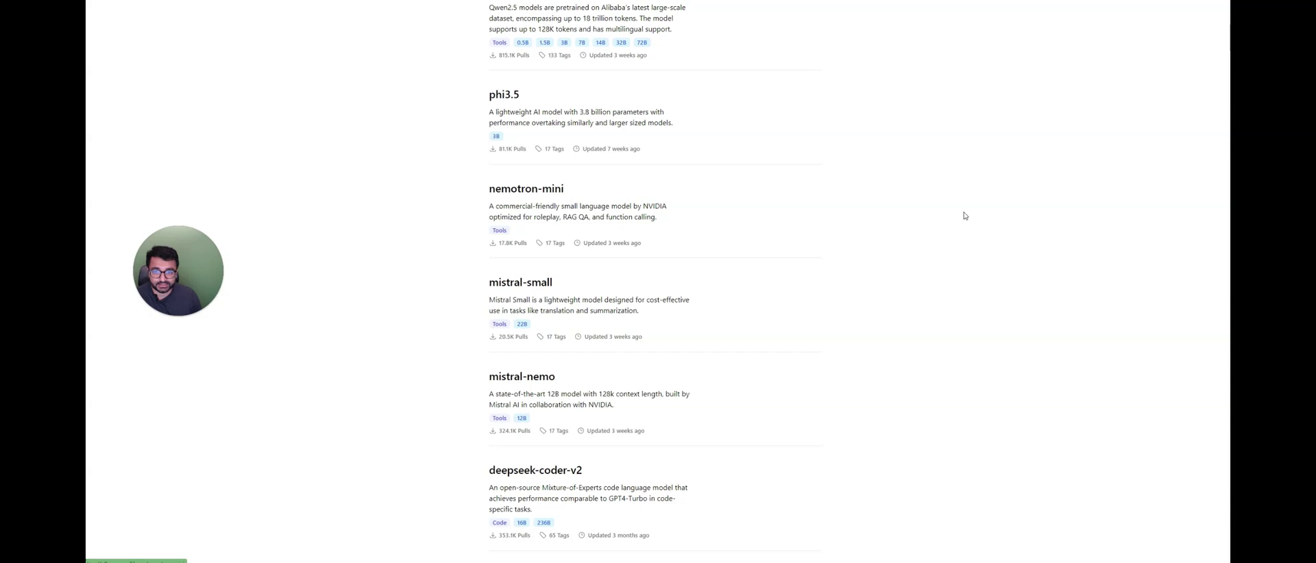
pyautogui.moveTo(768, 177); pyautogui.dragTo(720, 183)
pyautogui.hotkey('ctrl', 'c')
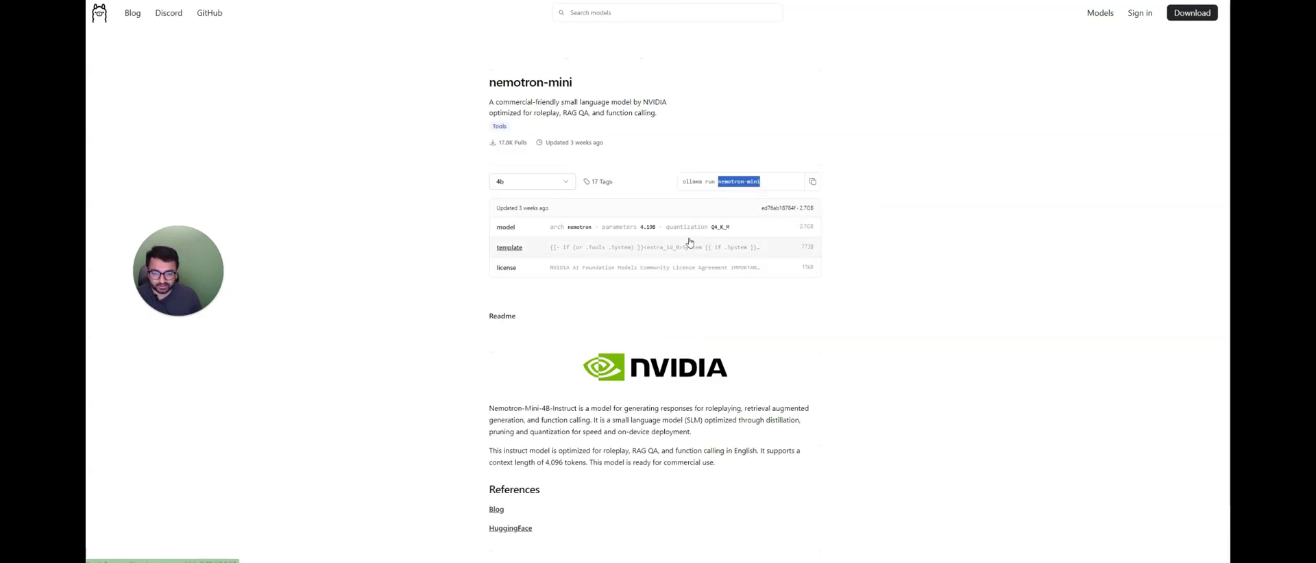
# Step: Read the description in the Readme on the nemotron-mini model page
pyautogui.scroll(-1, 687, 244)
pyautogui.moveTo(550, 346); pyautogui.dragTo(734, 360)
pyautogui.click(734, 359)
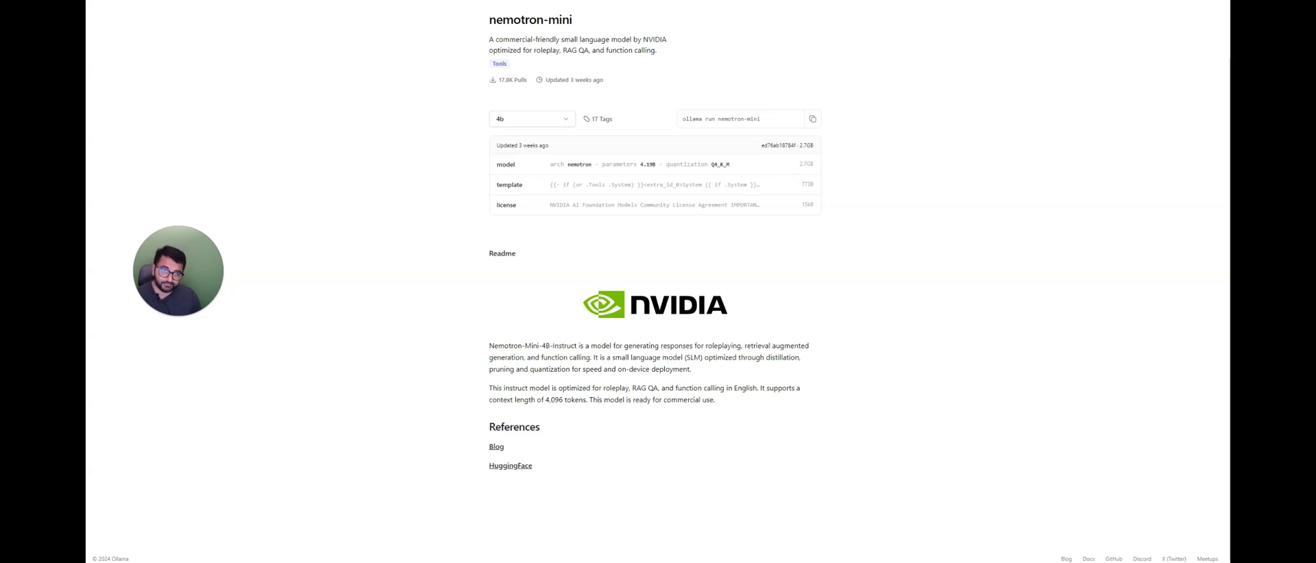
# Step: Return to Open WebUI's Models settings and pull the nemotron-mini model from Ollama.com
pyautogui.hotkey('ctrl', 'Tab')
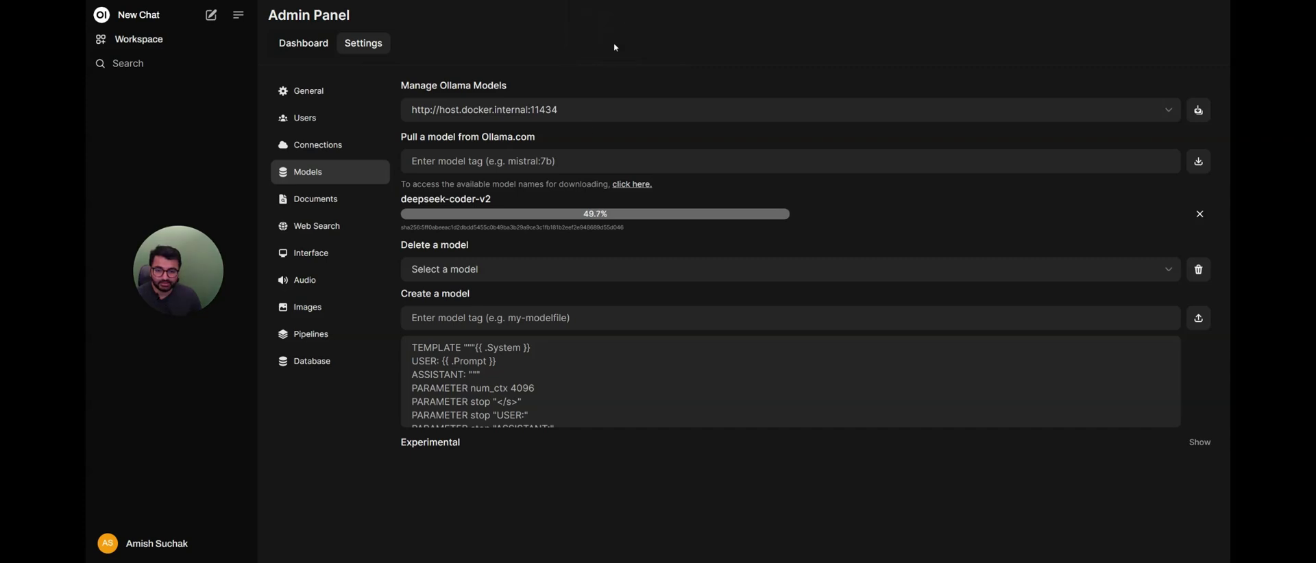
pyautogui.rightClick(507, 163)
pyautogui.click(548, 255)
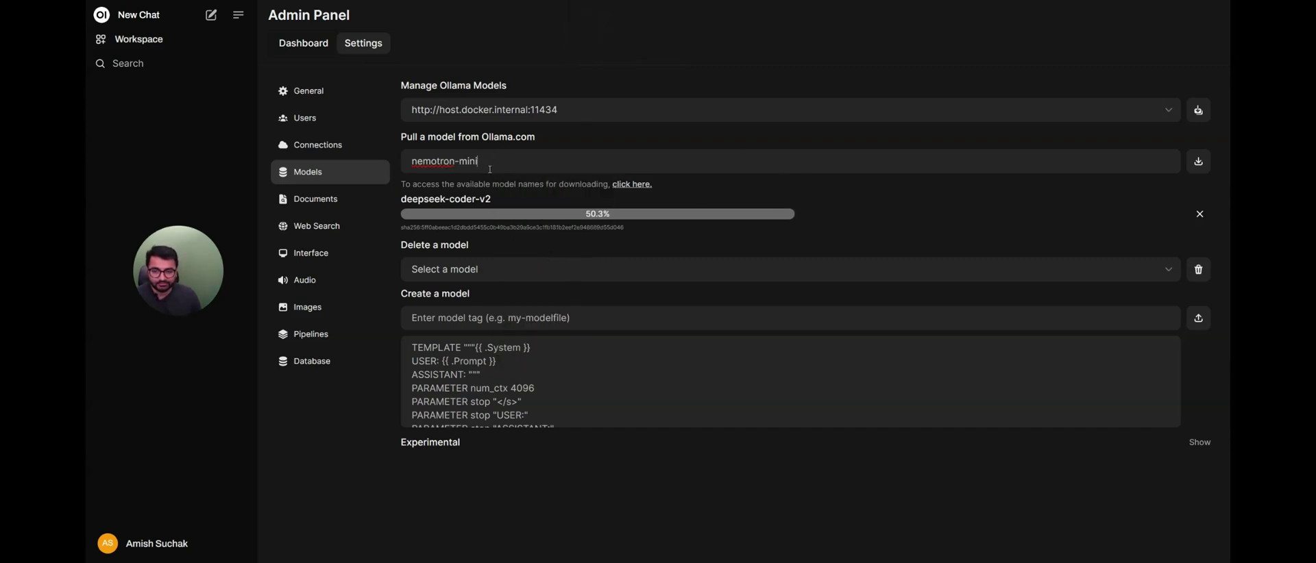
pyautogui.click(1198, 161)
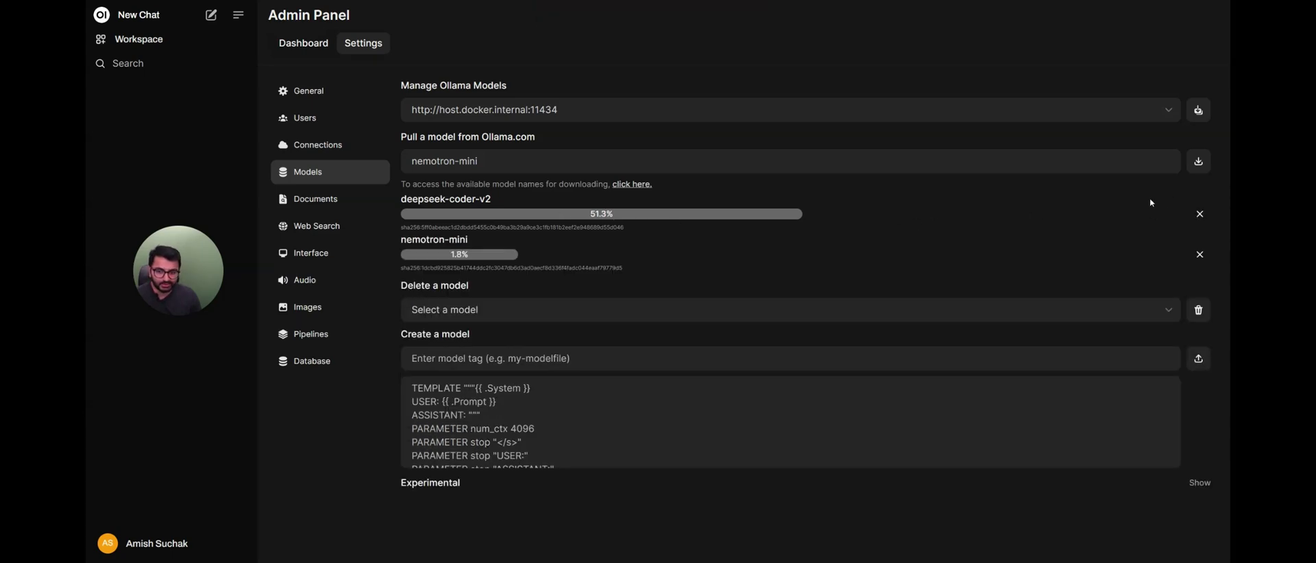
# Step: Cancel the deepseek-coder-v2 download and check the nemotron-mini download's progress
pyautogui.click(1199, 215)
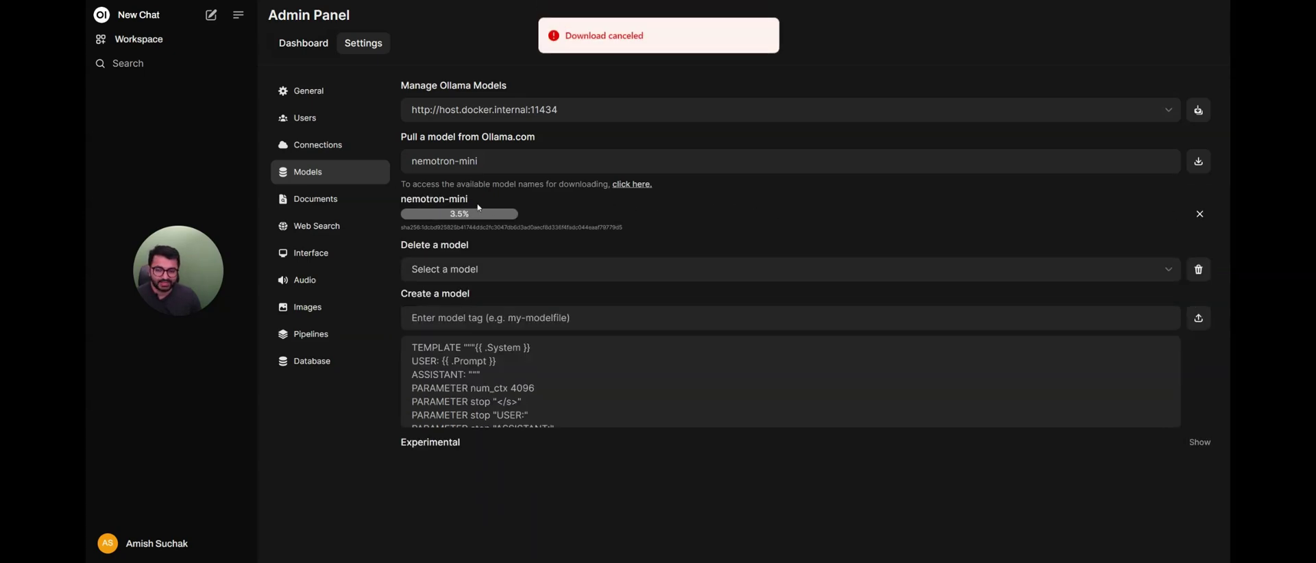
pyautogui.moveTo(447, 219); pyautogui.dragTo(518, 229)
pyautogui.click(542, 225)
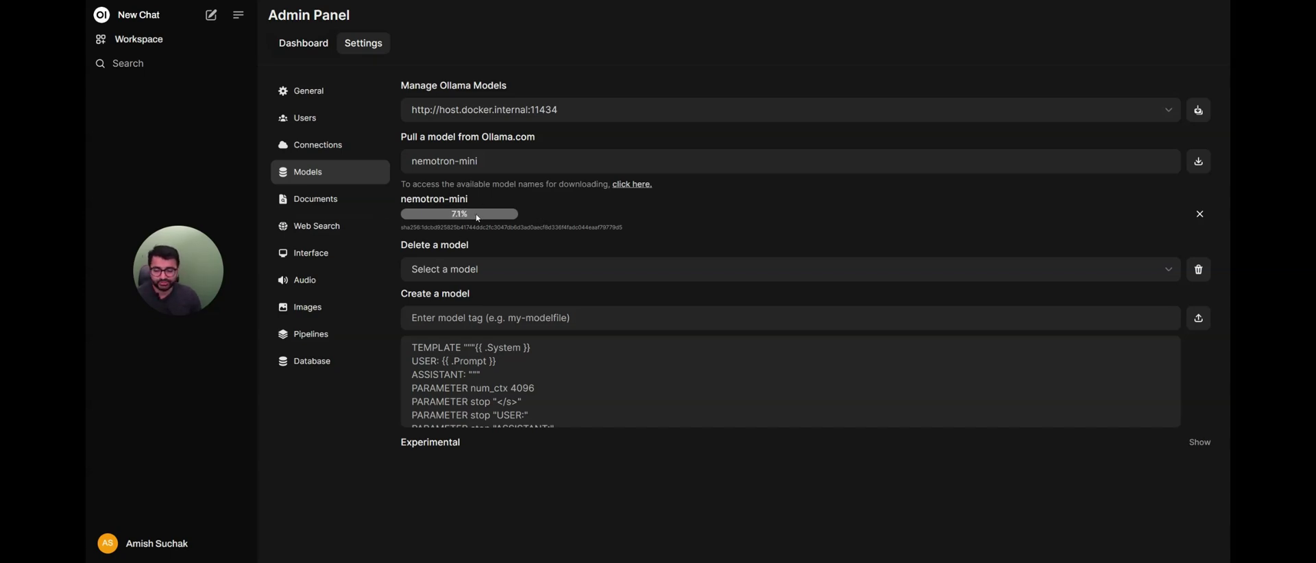
# Step: Review the Documents settings, including the embedding model engine choices, file limits, query parameters and RAG template
pyautogui.click(320, 199)
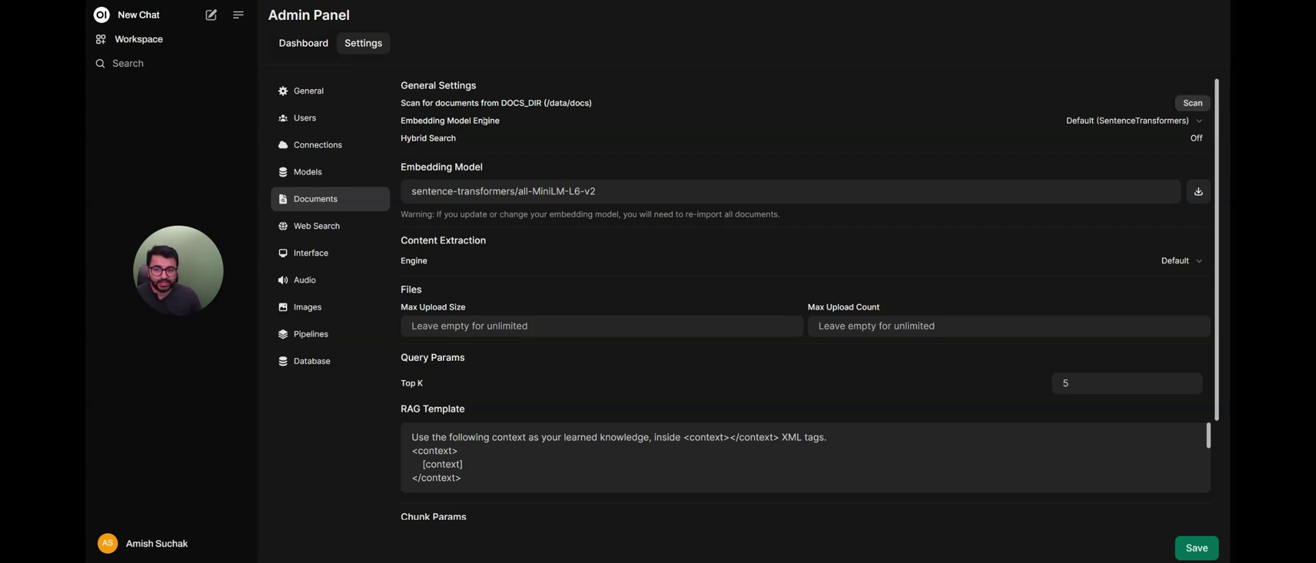
pyautogui.click(1155, 124)
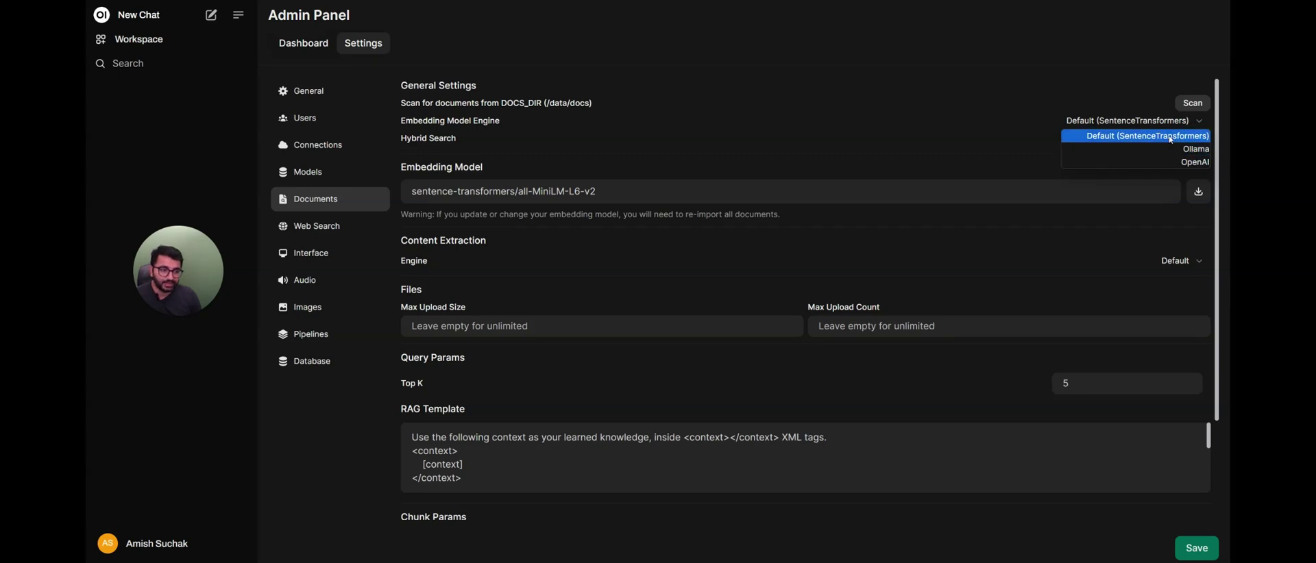
pyautogui.click(1157, 135)
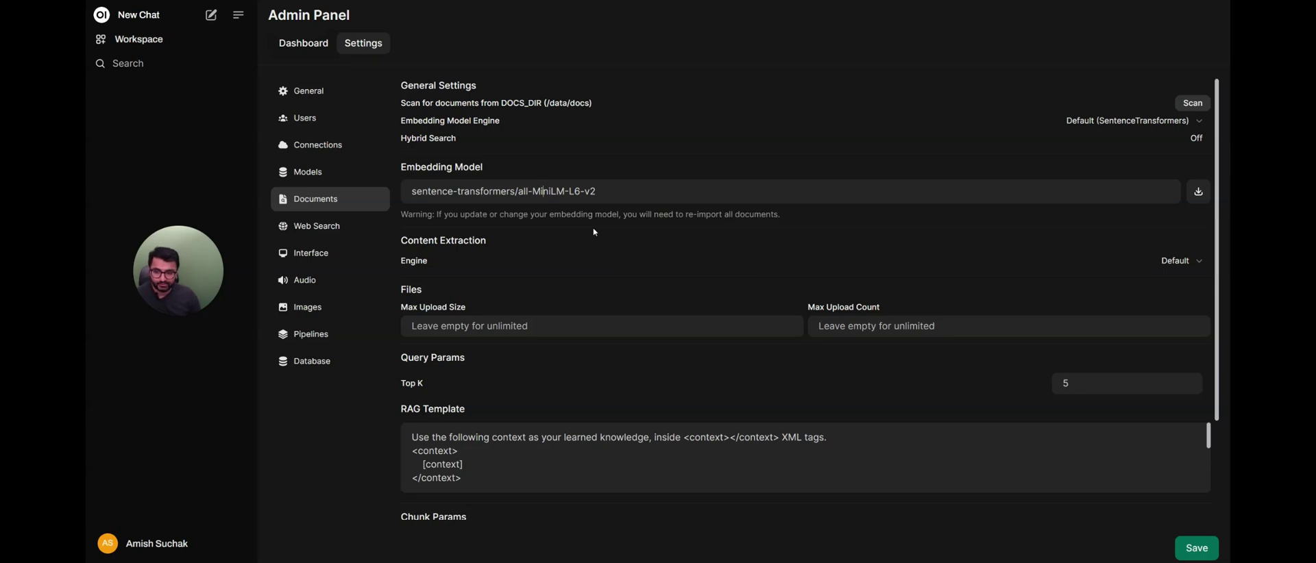
pyautogui.scroll(-3, 595, 233)
pyautogui.scroll(3, 537, 310)
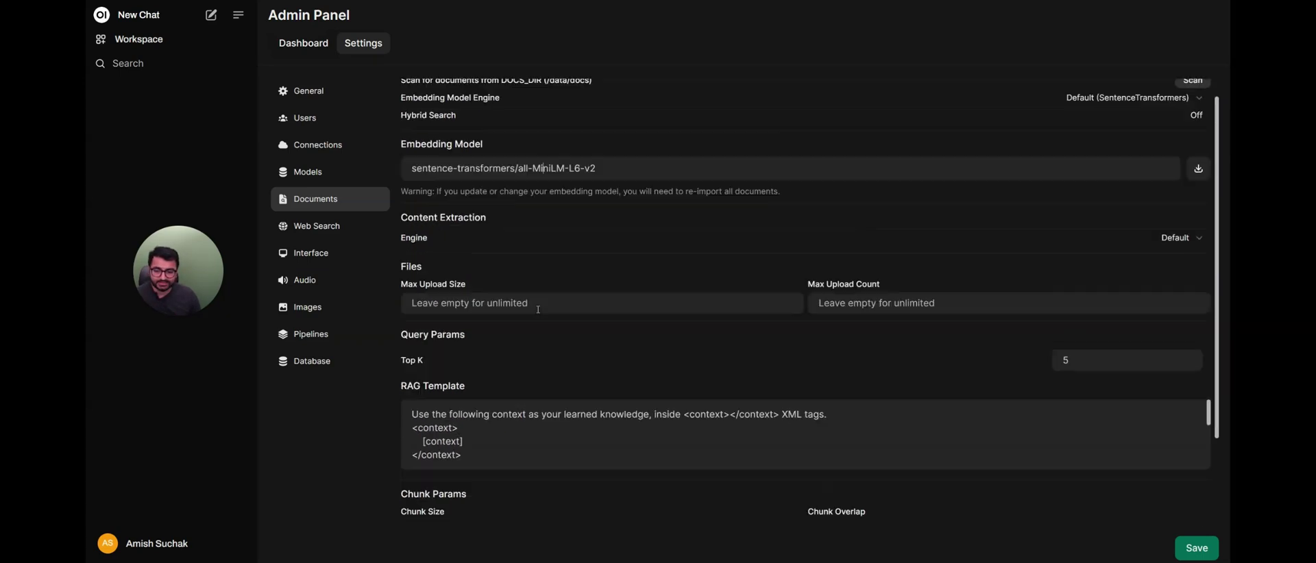
pyautogui.scroll(1, 566, 301)
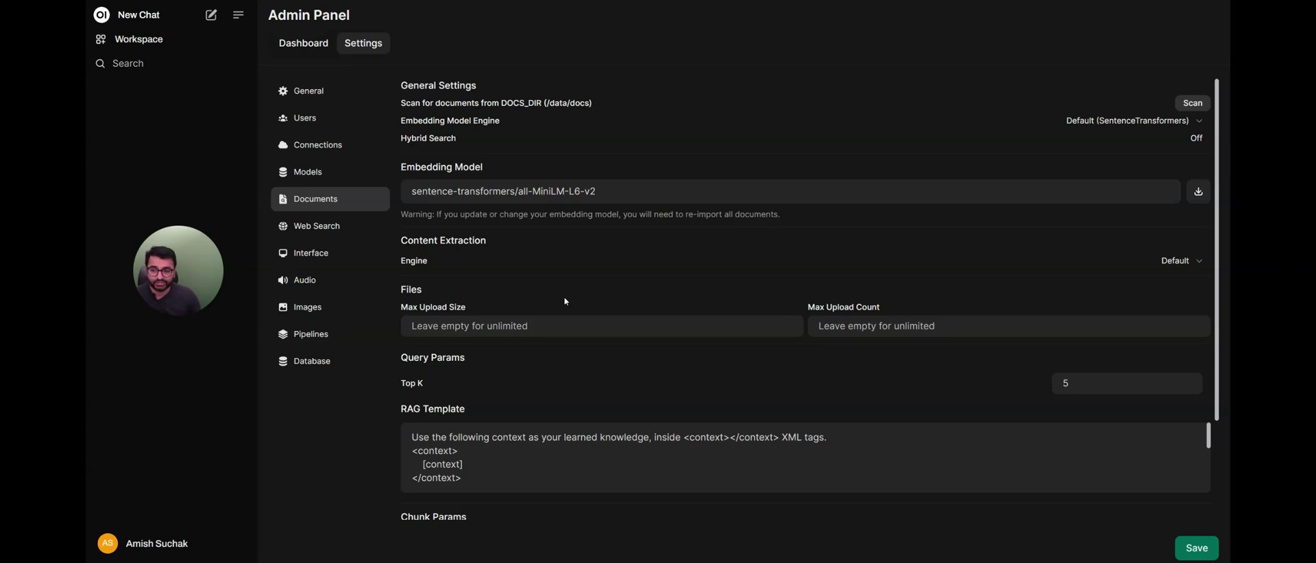
# Step: Enable web search and review its engine choices, search result count and concurrent requests settings
pyautogui.click(346, 227)
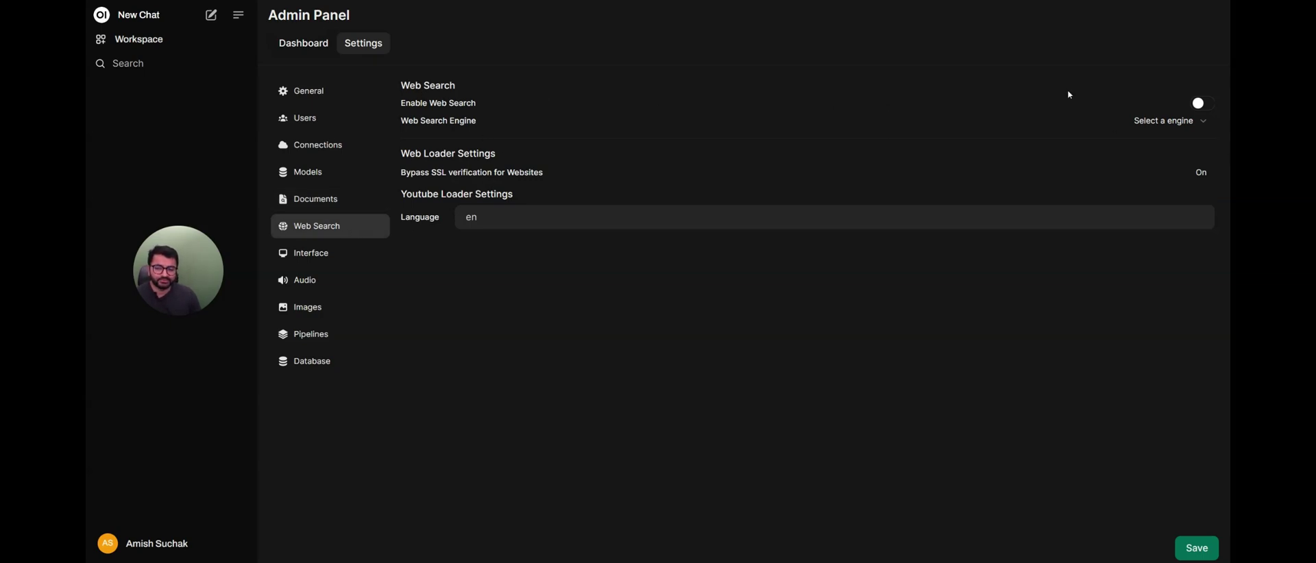
pyautogui.click(1203, 102)
pyautogui.click(1203, 122)
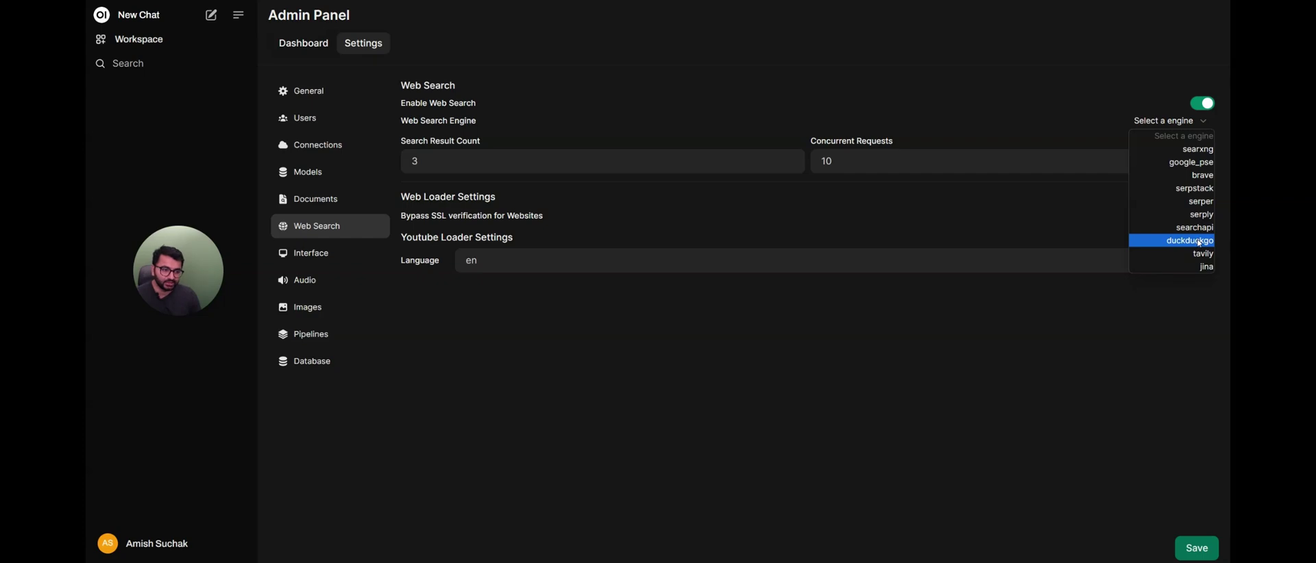
pyautogui.click(1180, 122)
pyautogui.moveTo(430, 141); pyautogui.dragTo(470, 144)
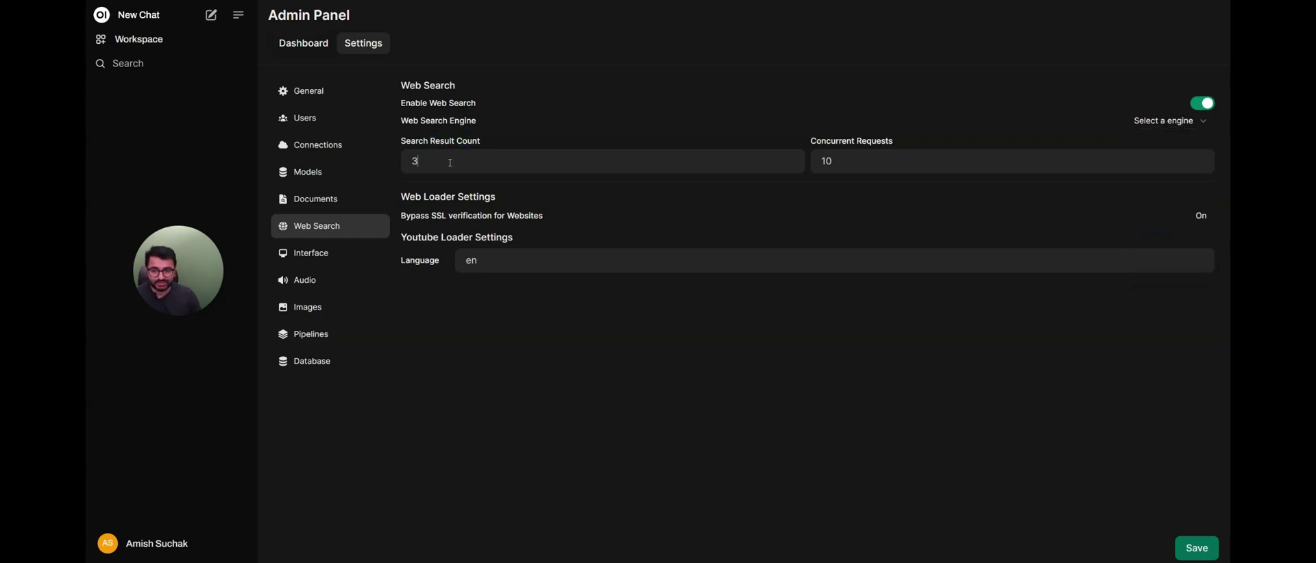
pyautogui.doubleClick(831, 163)
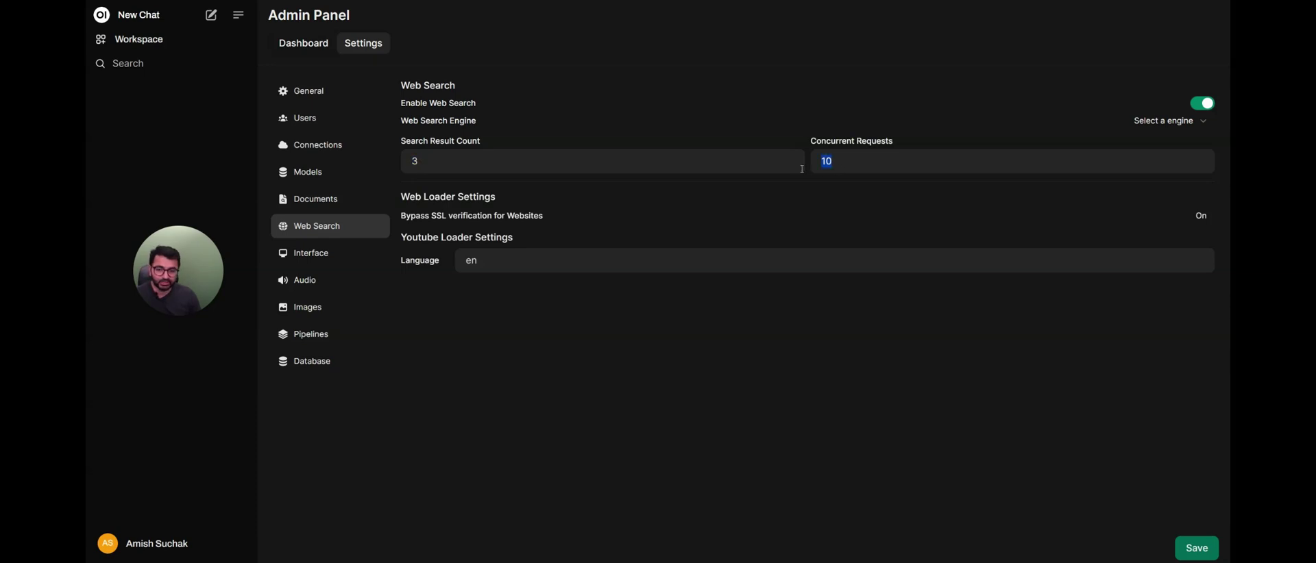
pyautogui.click(840, 164)
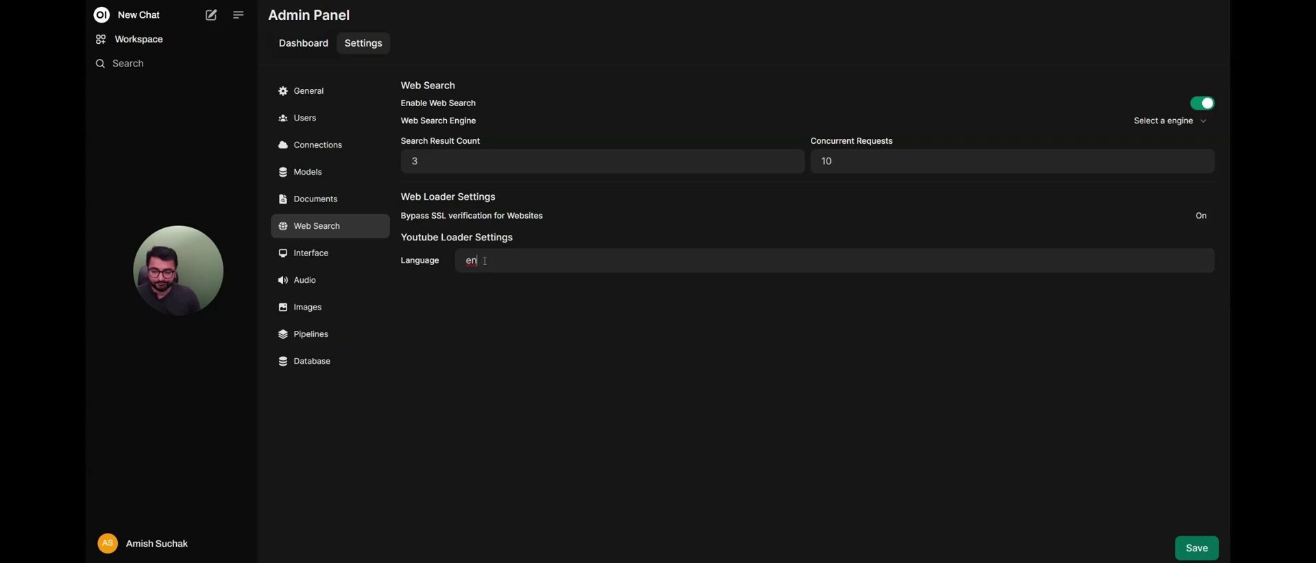
# Step: Look over the Interface, Audio and Images settings pages of the Admin Panel
pyautogui.click(319, 254)
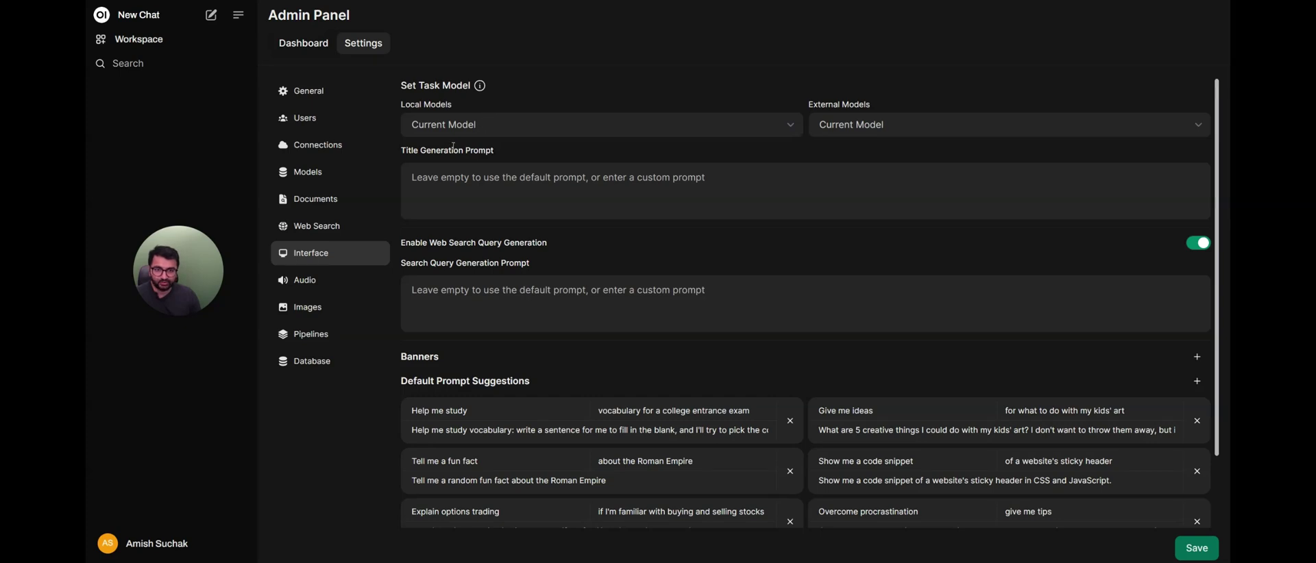
pyautogui.click(325, 282)
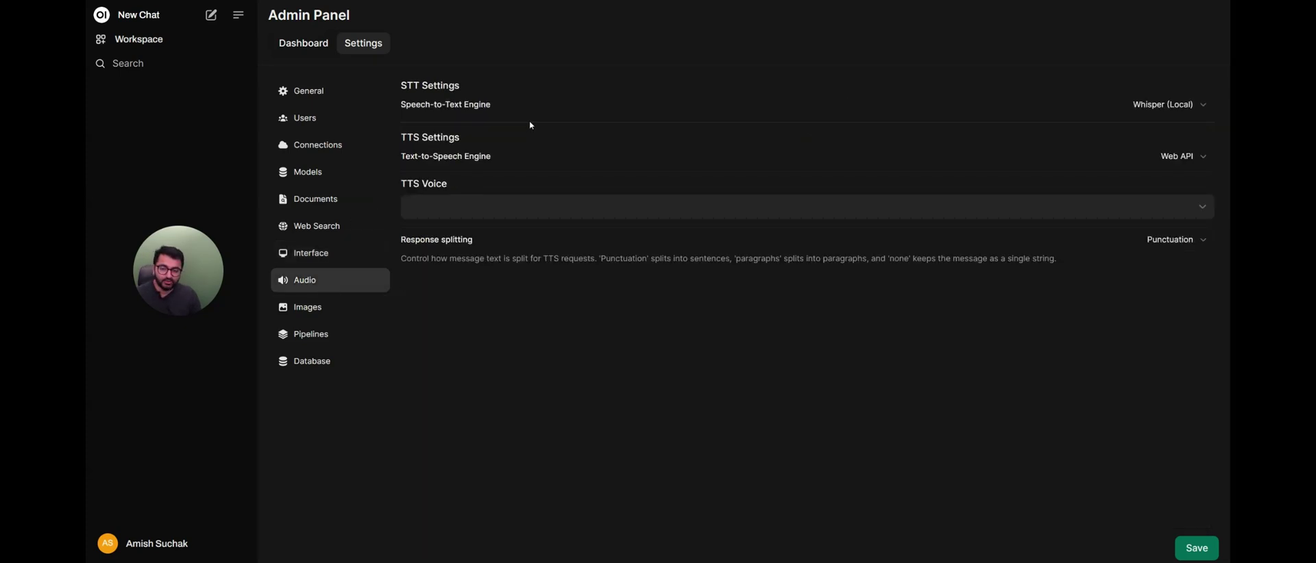
pyautogui.click(332, 302)
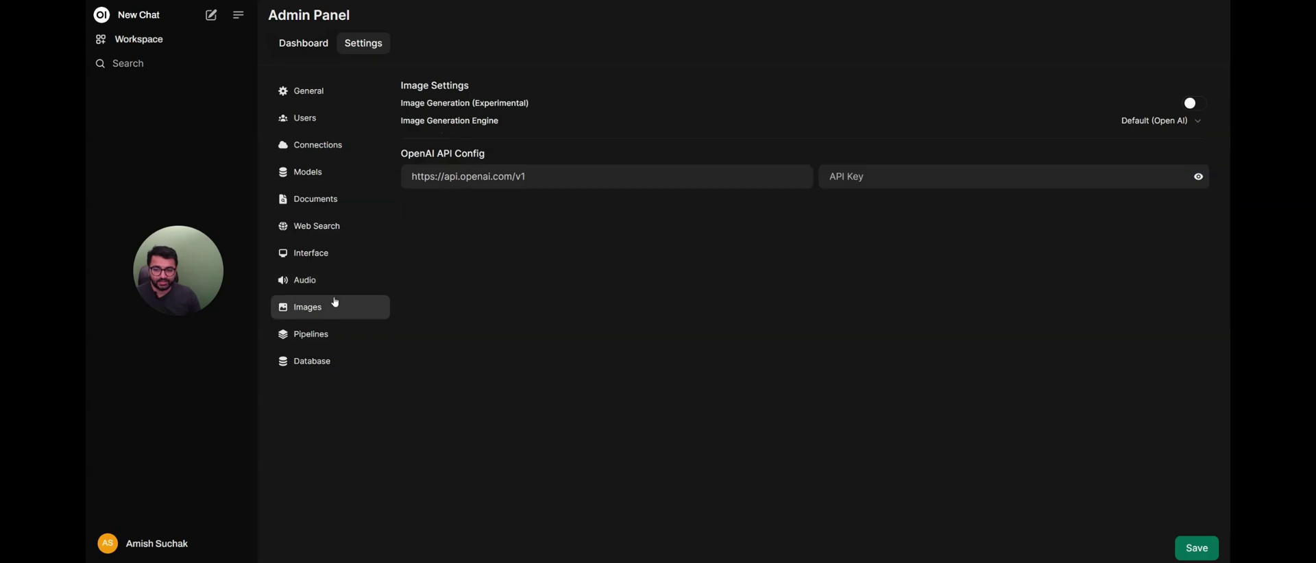